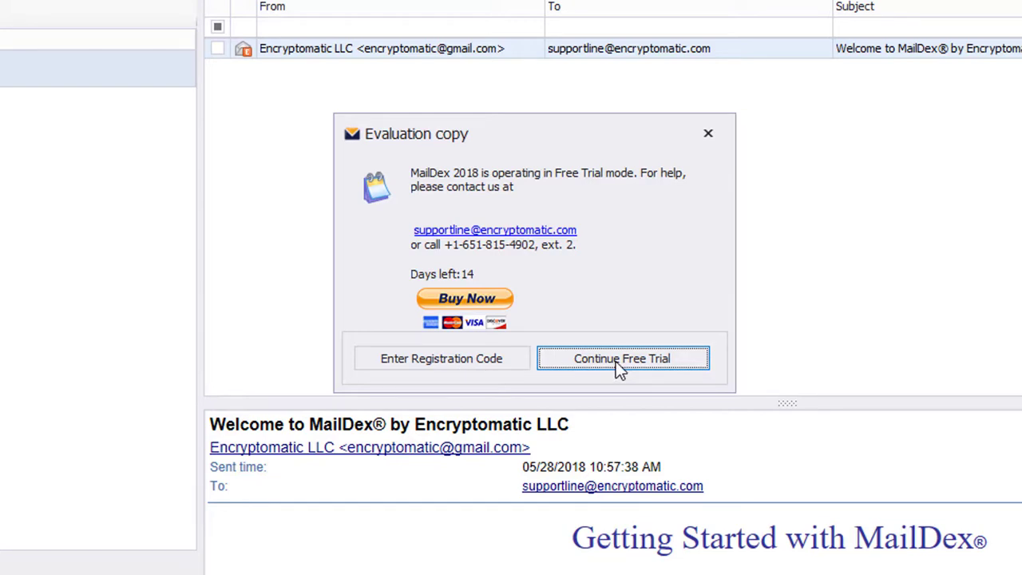
# Register MailDex 2018 with the pasted registration code and dismiss the success and registration windows.
pyautogui.click(450, 364)
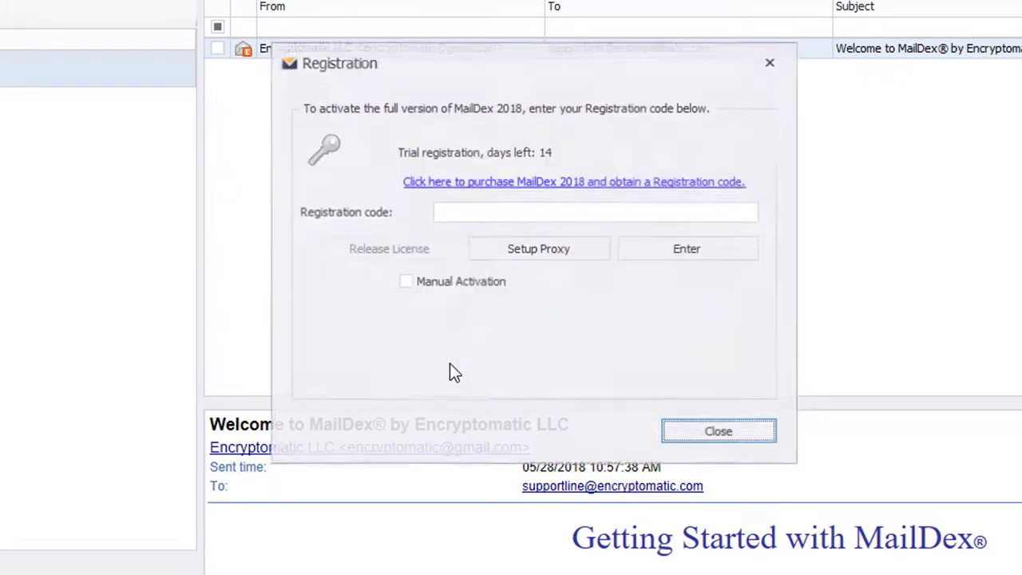
pyautogui.click(469, 212)
pyautogui.hotkey('ctrl', 'v')
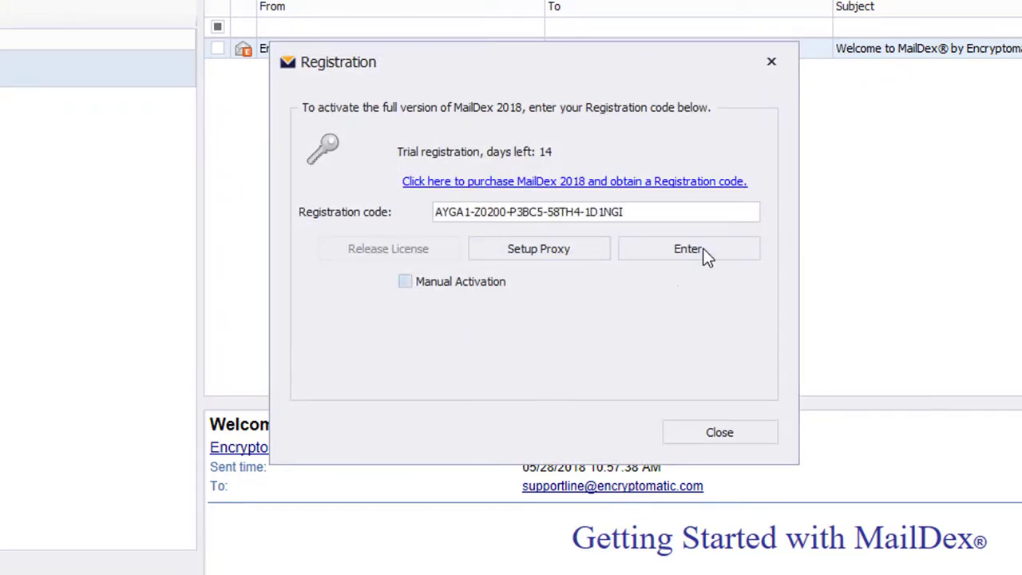
pyautogui.click(705, 250)
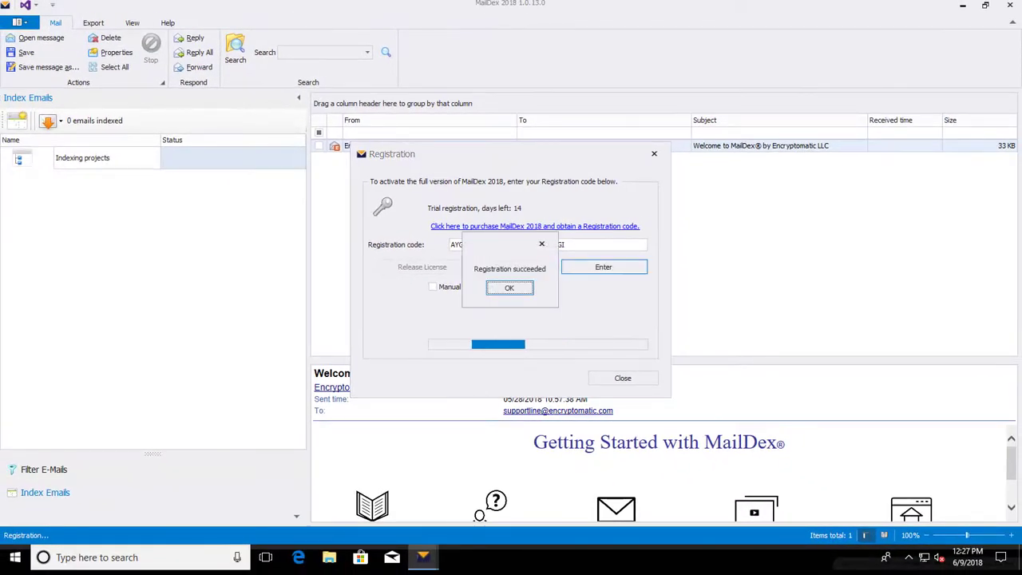
pyautogui.click(510, 289)
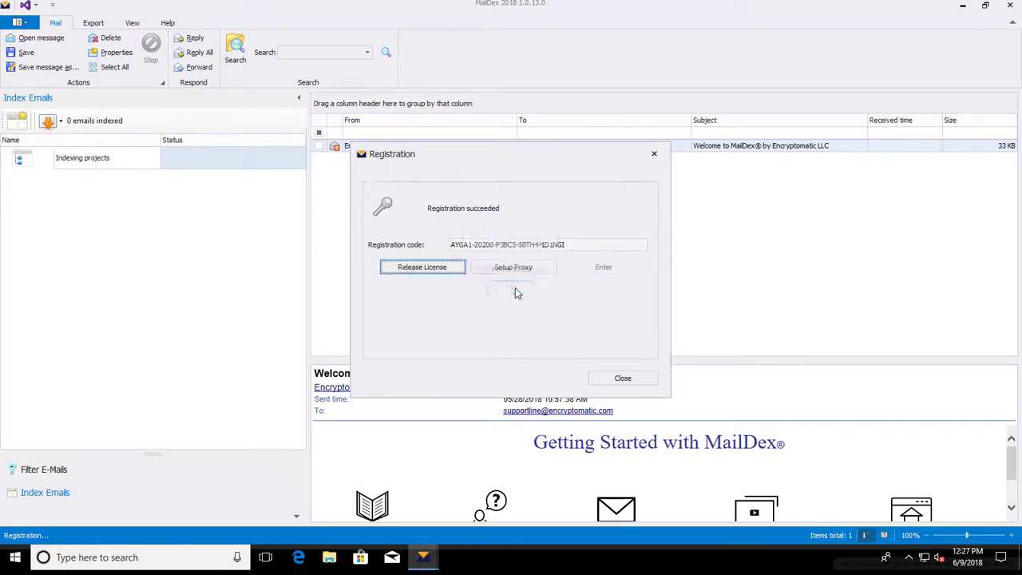
pyautogui.click(639, 381)
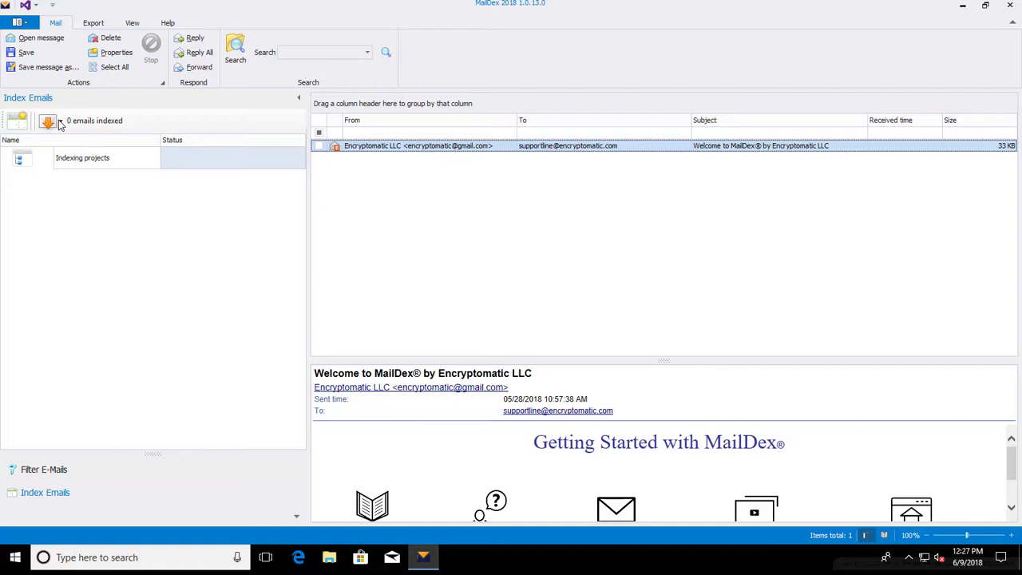
pyautogui.click(60, 123)
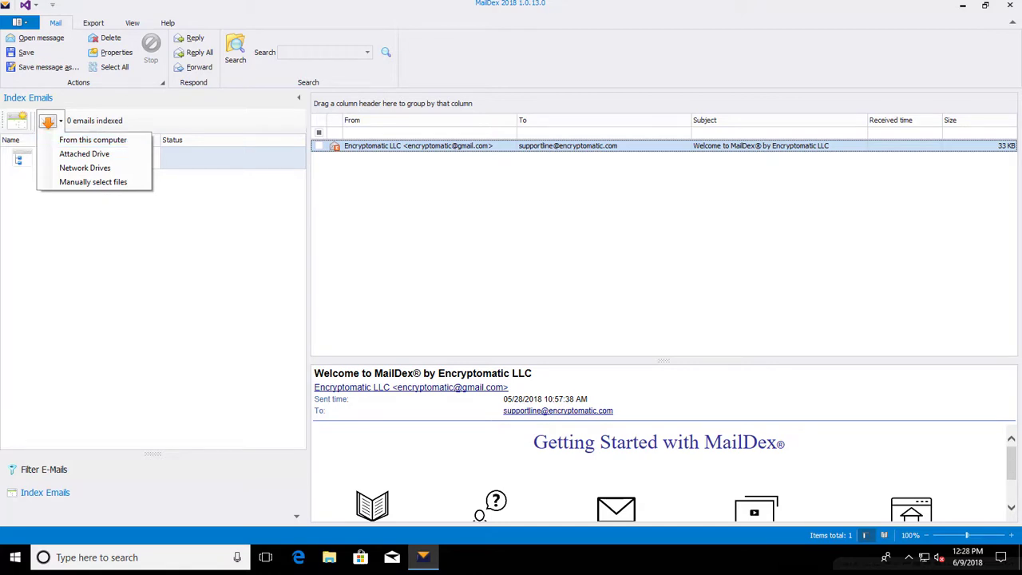
pyautogui.click(100, 141)
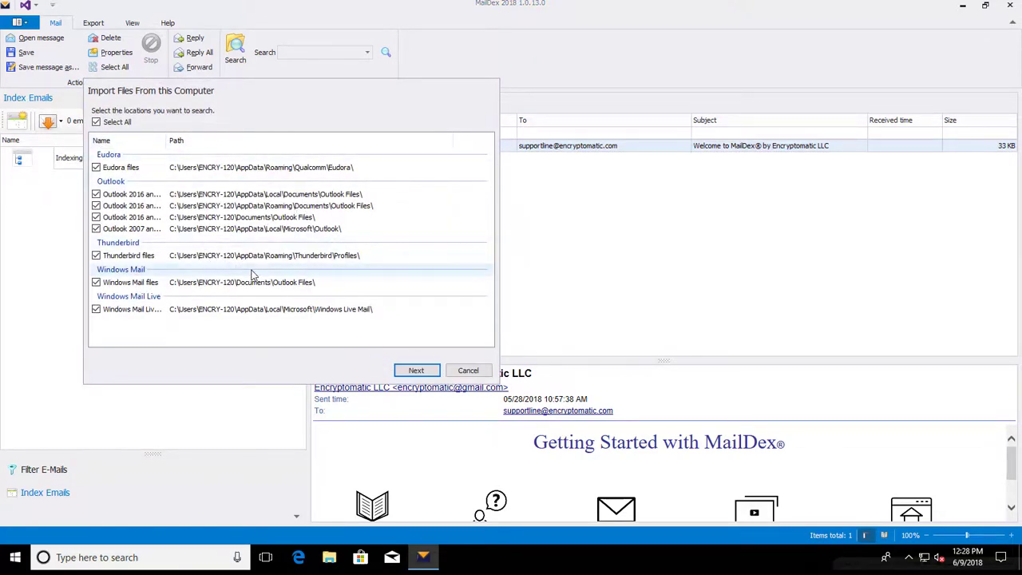
pyautogui.click(468, 371)
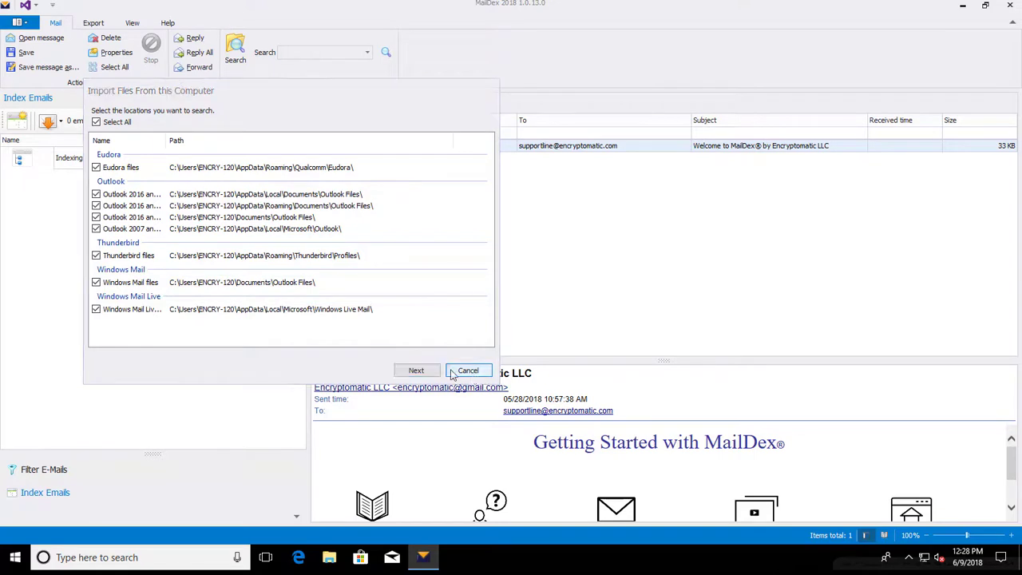
pyautogui.click(60, 123)
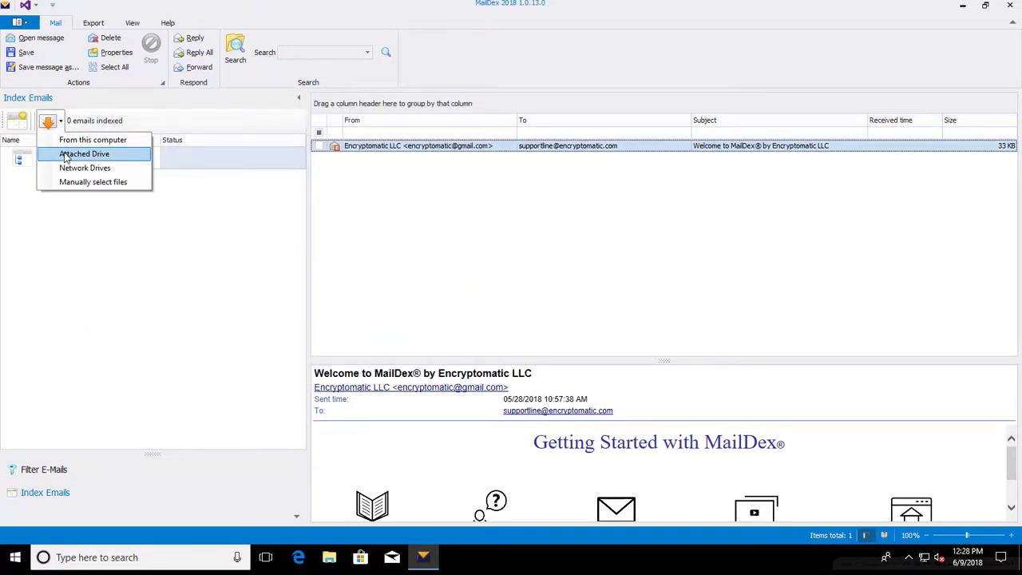
pyautogui.click(66, 157)
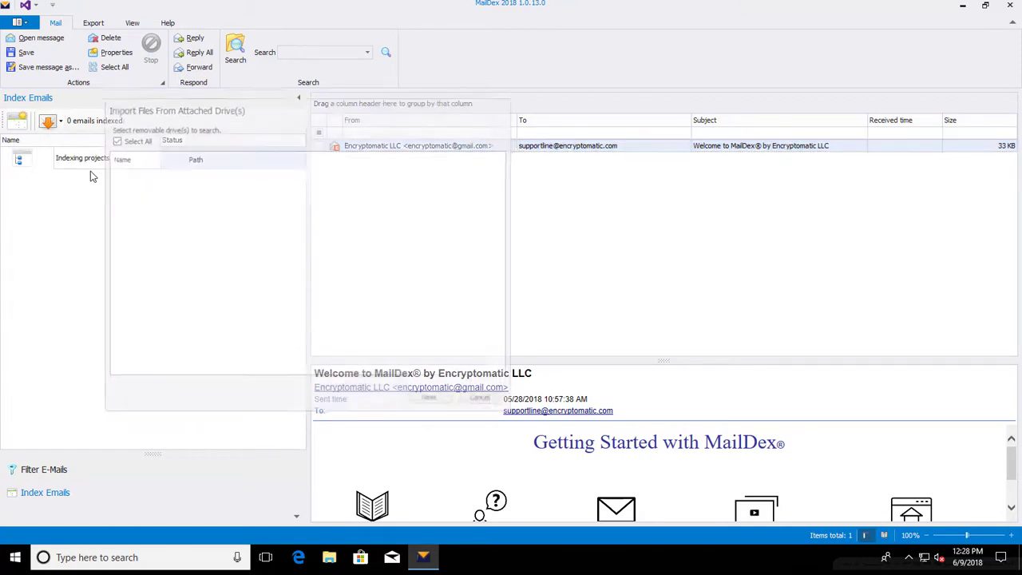
pyautogui.click(484, 401)
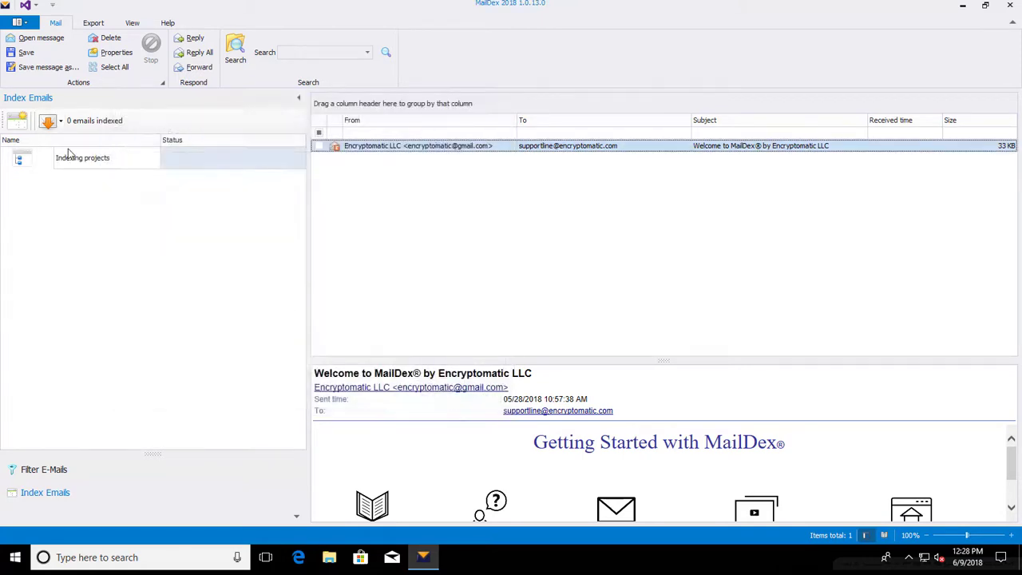
pyautogui.click(58, 122)
# Create a manual-import project named 'test project' with the PST file added, and start indexing.
pyautogui.click(85, 183)
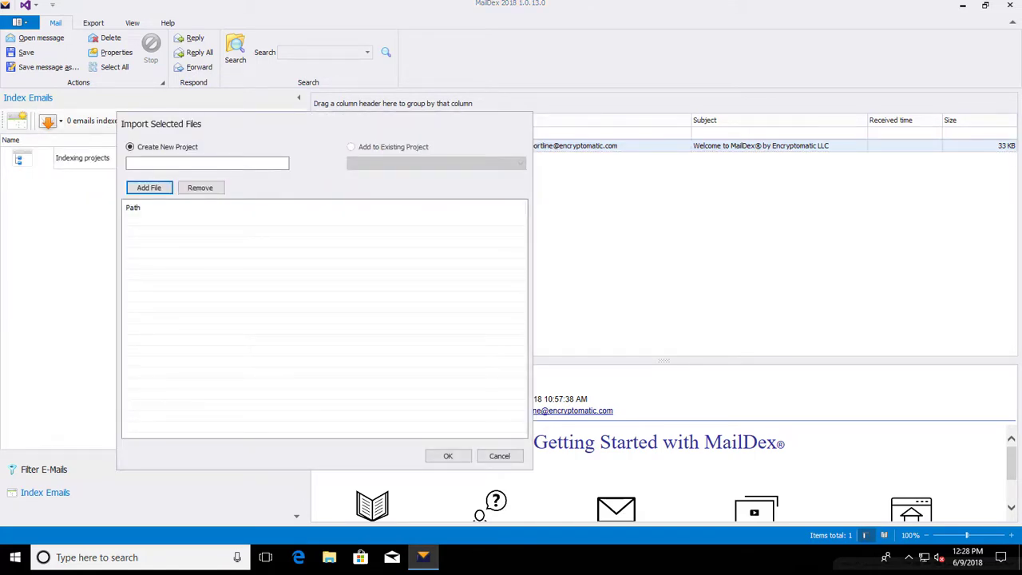
pyautogui.click(163, 163)
pyautogui.write('tes')
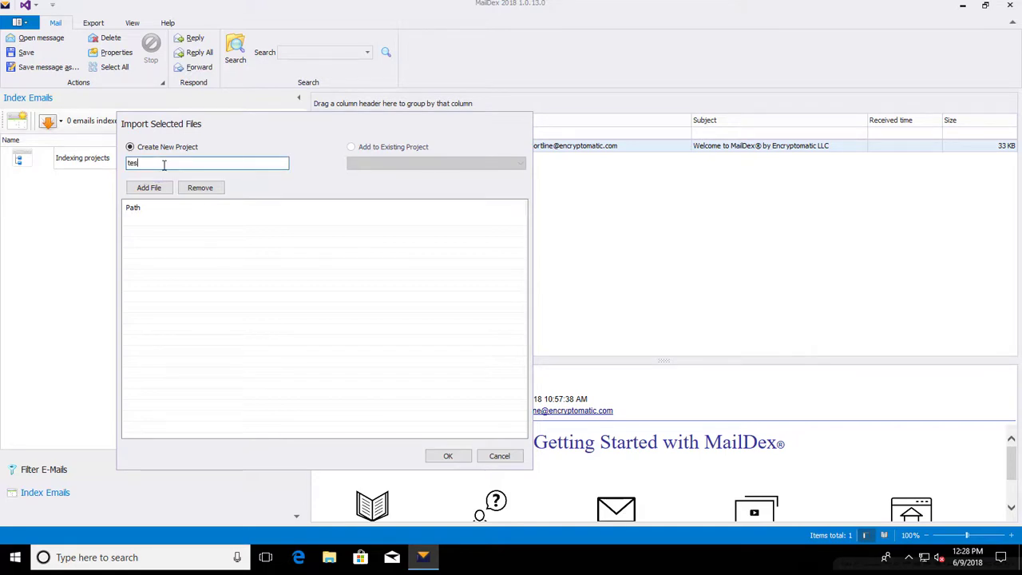
pyautogui.write('t projec')
pyautogui.write('t')
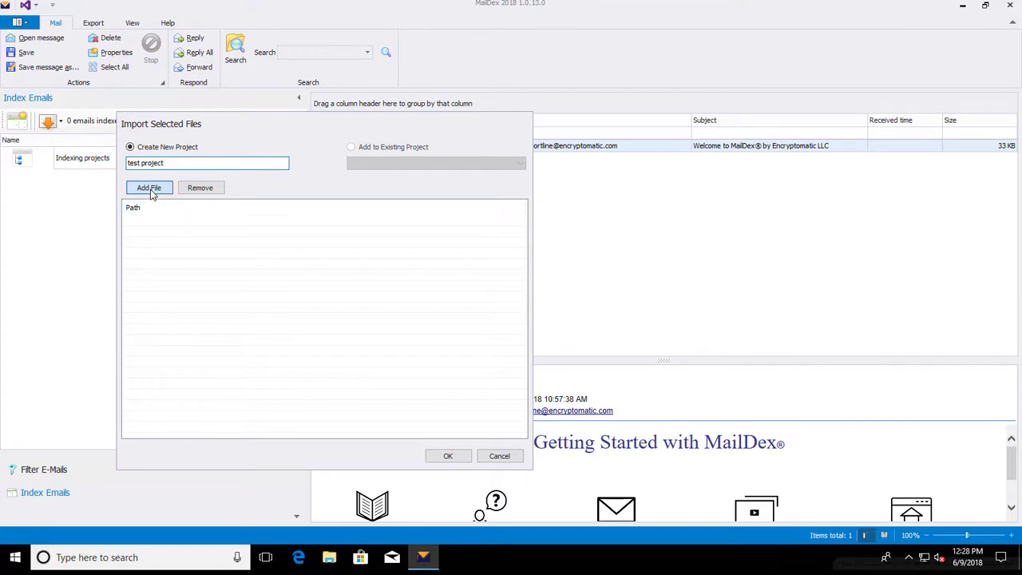
pyautogui.click(150, 190)
pyautogui.click(353, 230)
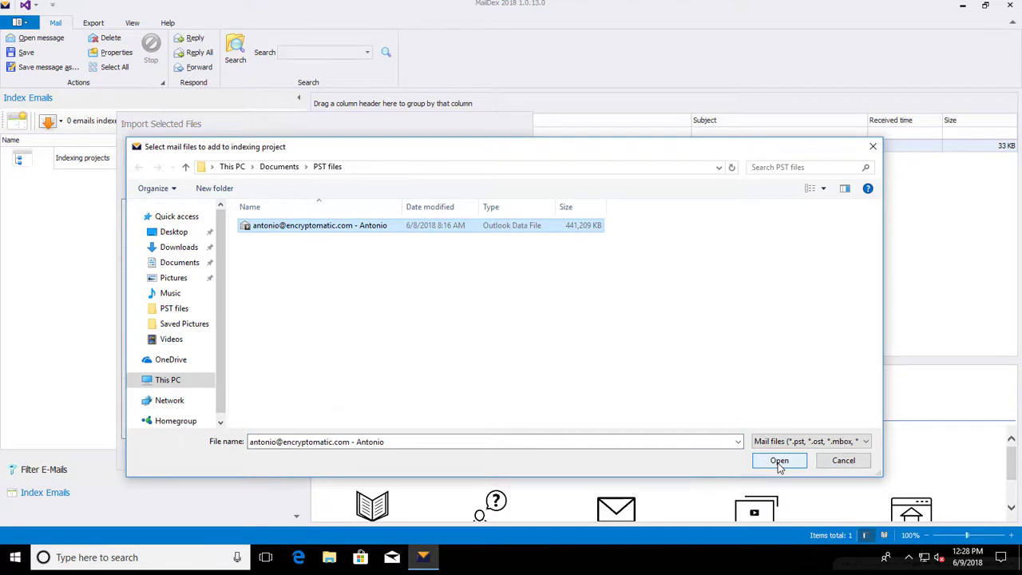
pyautogui.click(779, 462)
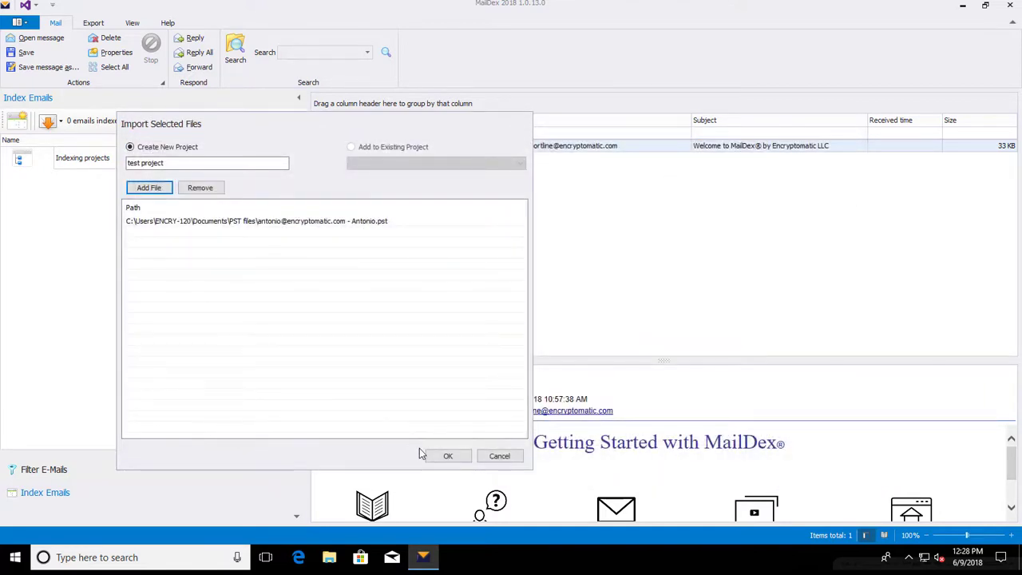
pyautogui.click(446, 456)
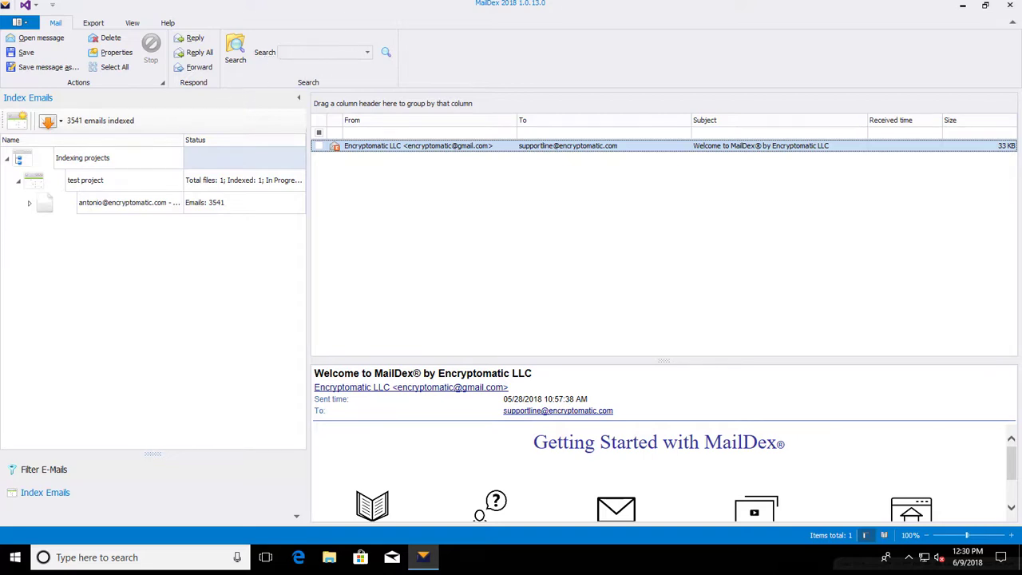
# Preview the advanced search criteria without searching, then list the PST file's 3541 emails.
pyautogui.click(234, 55)
pyautogui.click(260, 99)
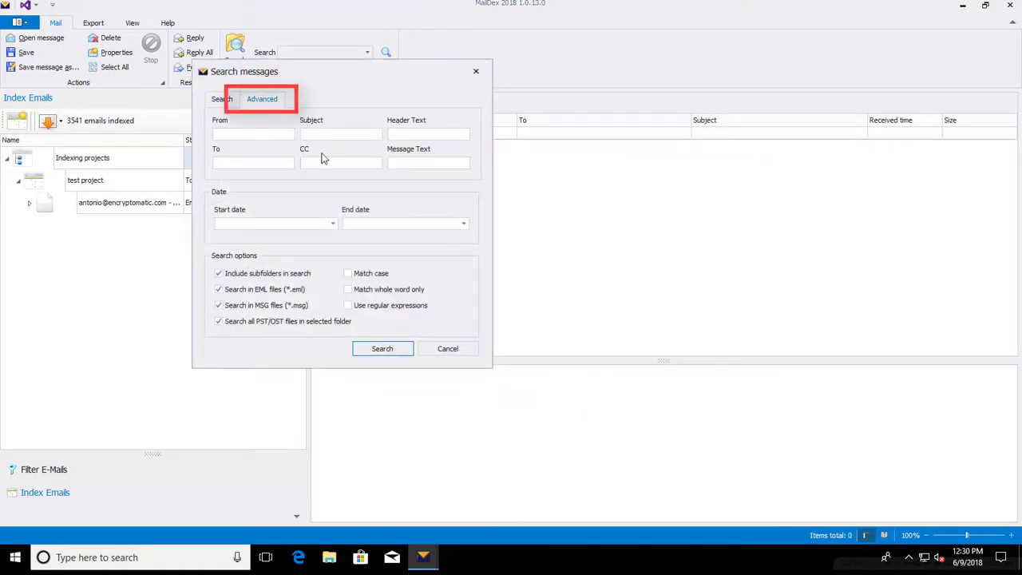
pyautogui.click(447, 348)
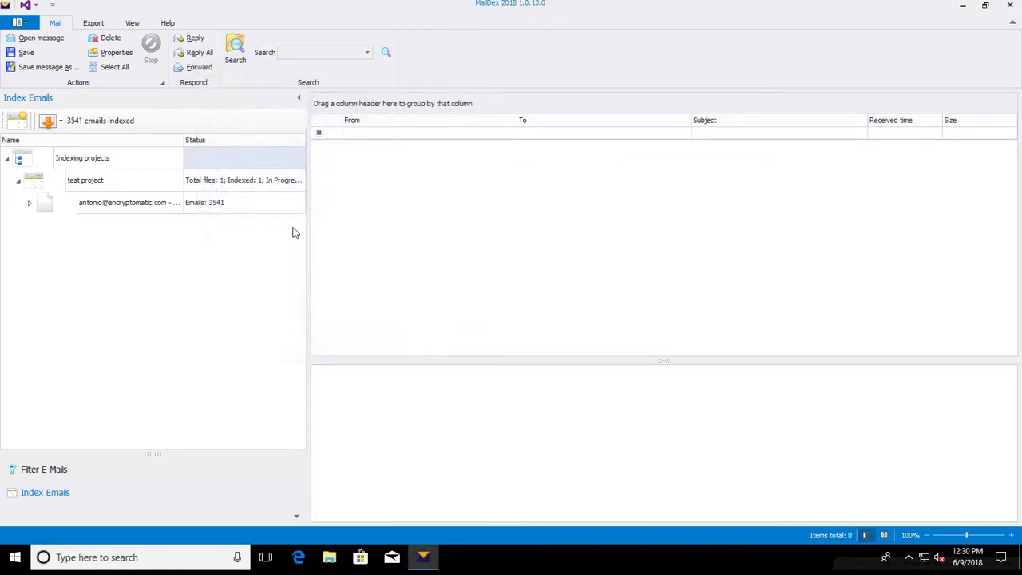
pyautogui.click(253, 210)
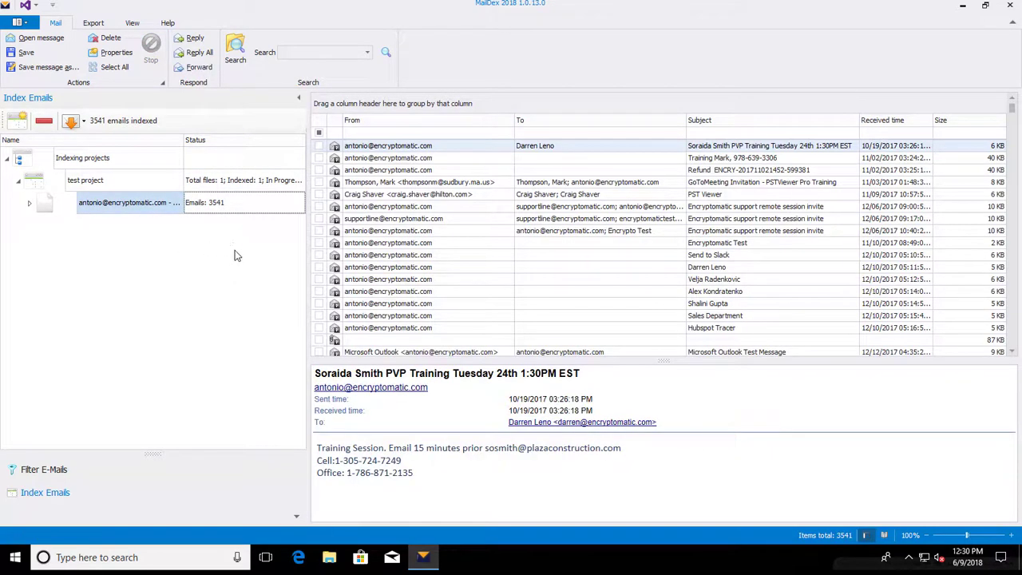
# Browse the export formats, keeping PDF with embedded attachments, then open MailDex online support.
pyautogui.click(88, 23)
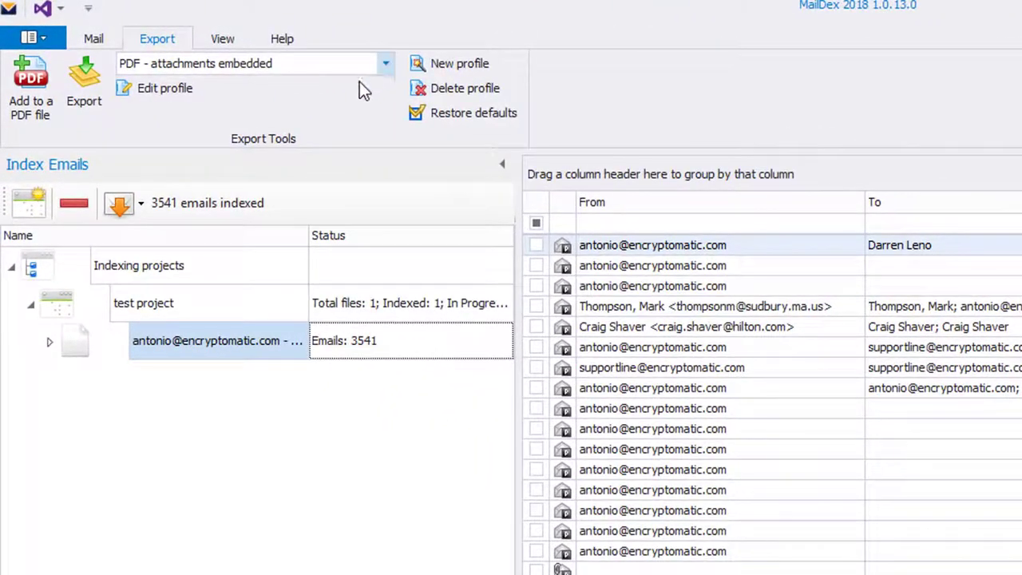
pyautogui.click(359, 68)
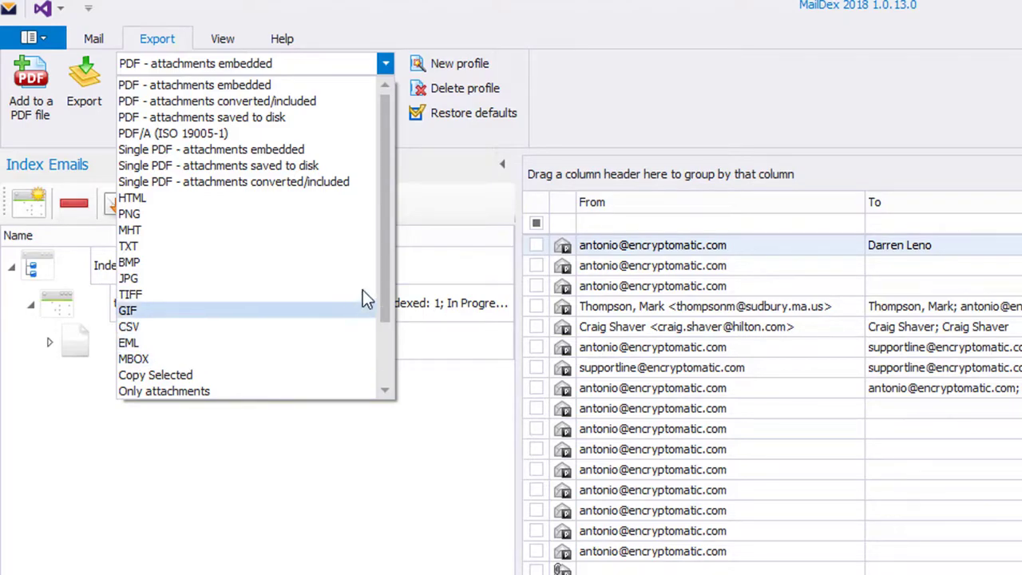
pyautogui.moveTo(383, 283); pyautogui.dragTo(386, 355)
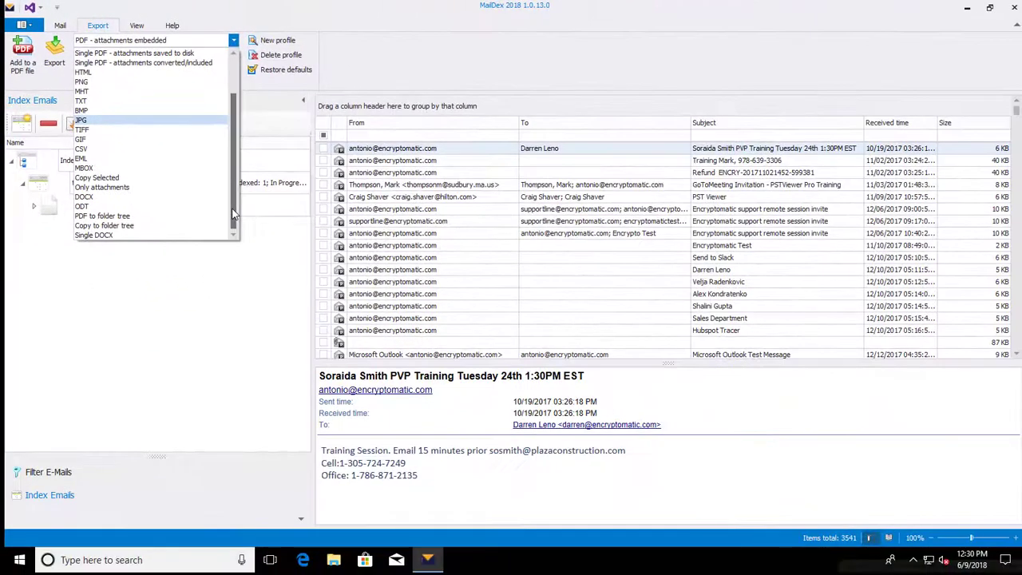
pyautogui.moveTo(234, 214); pyautogui.dragTo(238, 155)
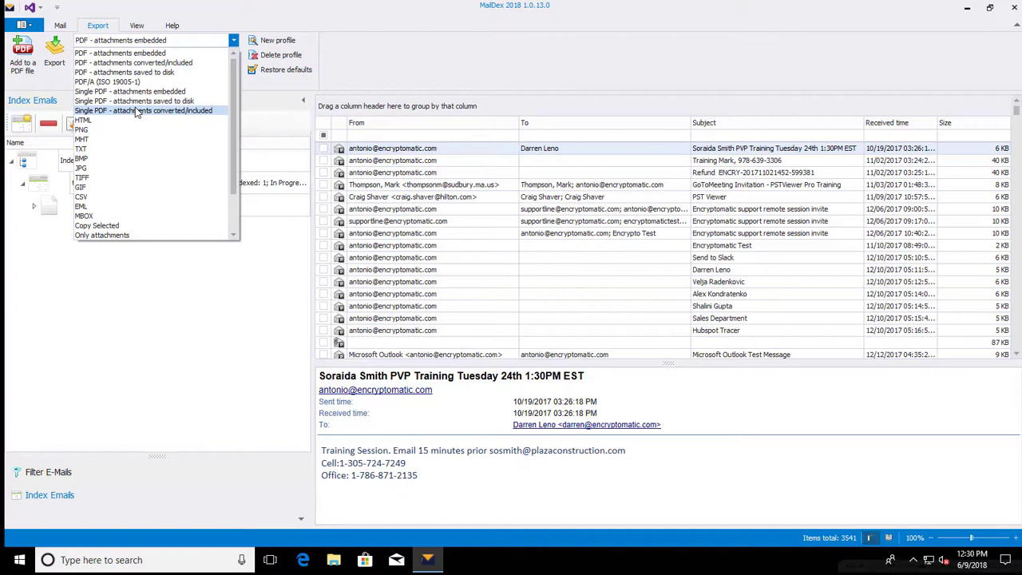
pyautogui.click(435, 81)
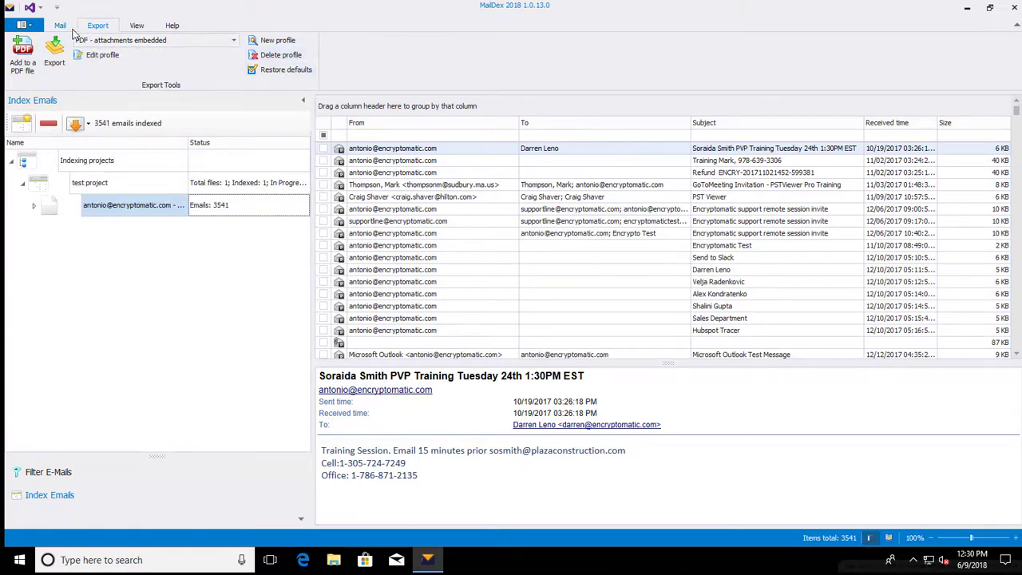
pyautogui.click(170, 27)
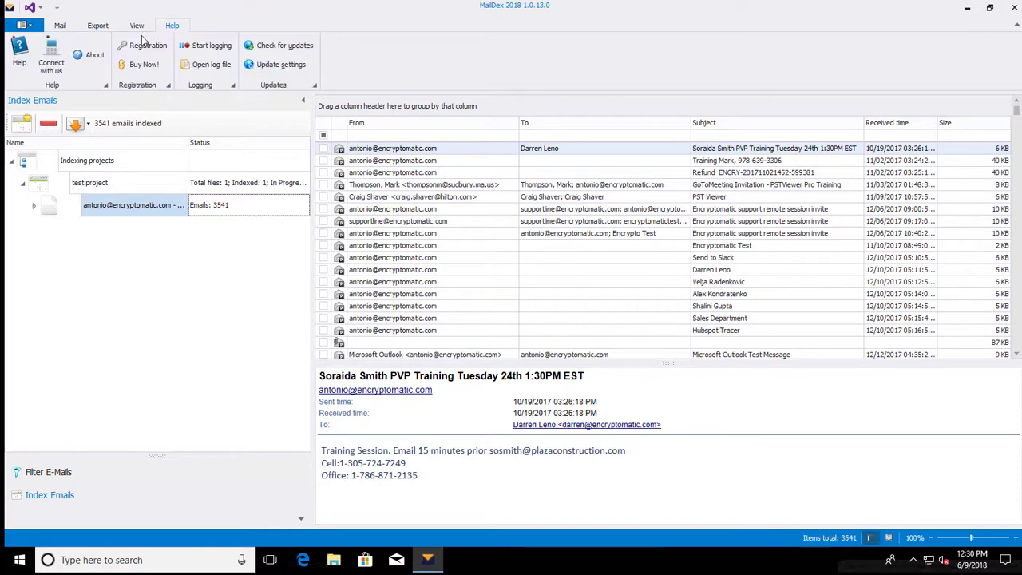
pyautogui.click(19, 55)
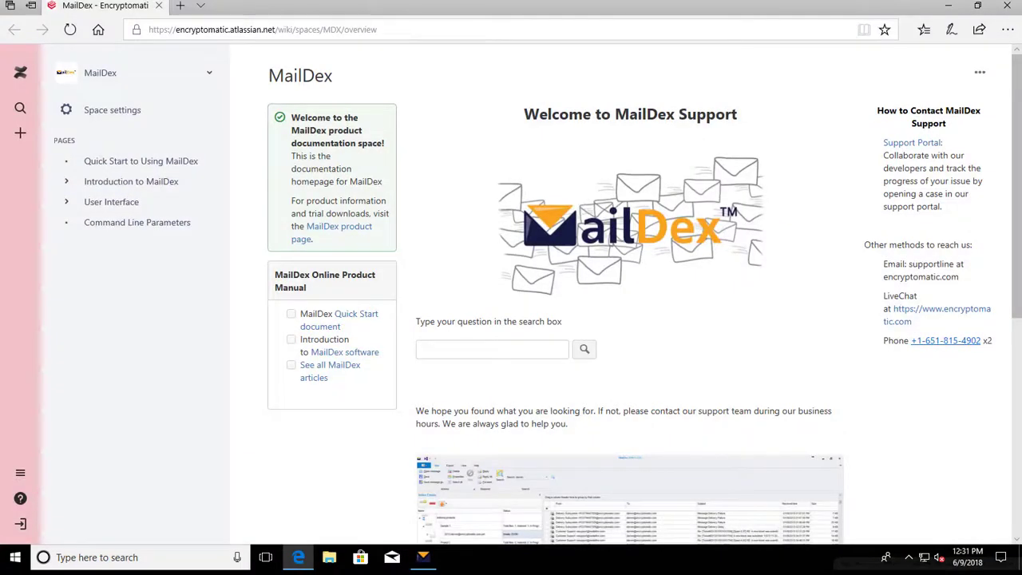
# Load encryptomatic.com/maildex in a new tab and scroll down to the requirements and trial download.
pyautogui.click(182, 5)
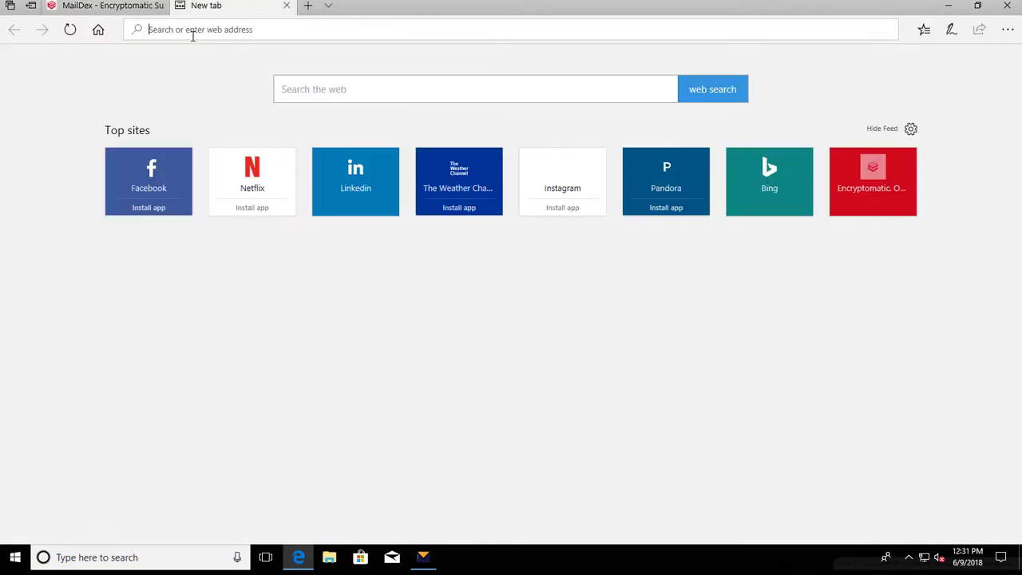
pyautogui.write('encryptomatic.com/maildex/')
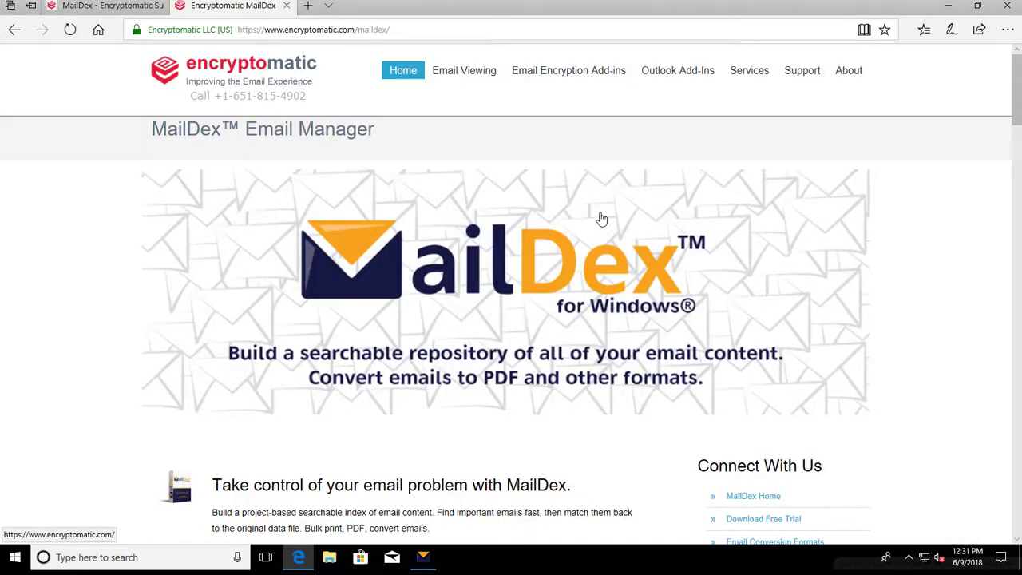
pyautogui.scroll(-2, 715, 216)
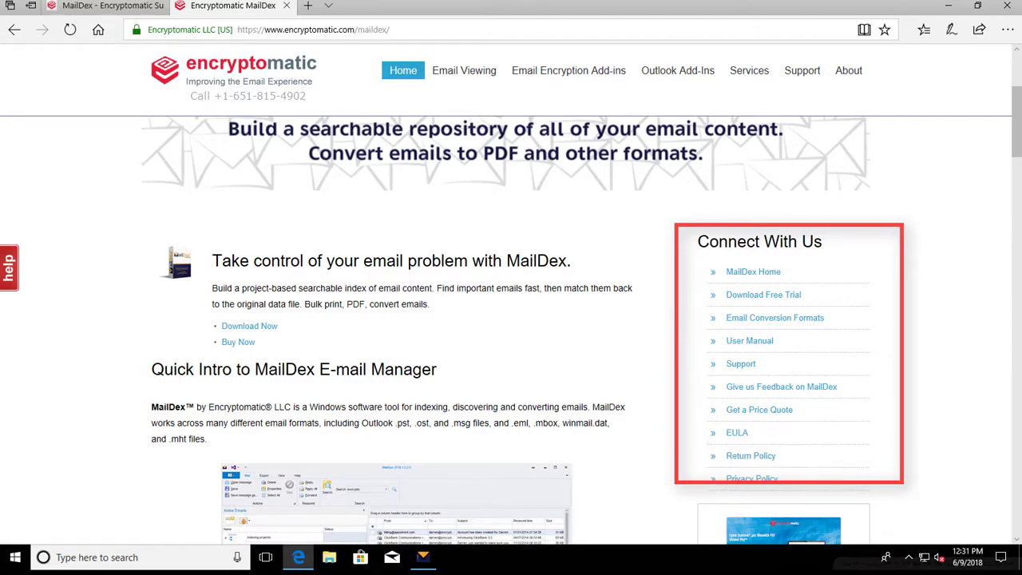
pyautogui.moveTo(1017, 141); pyautogui.dragTo(1016, 500)
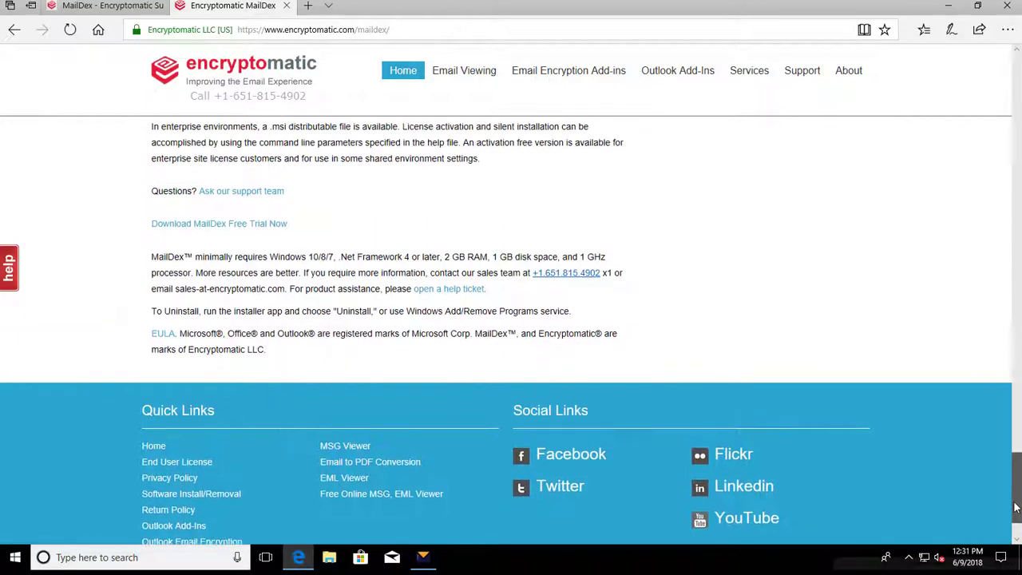